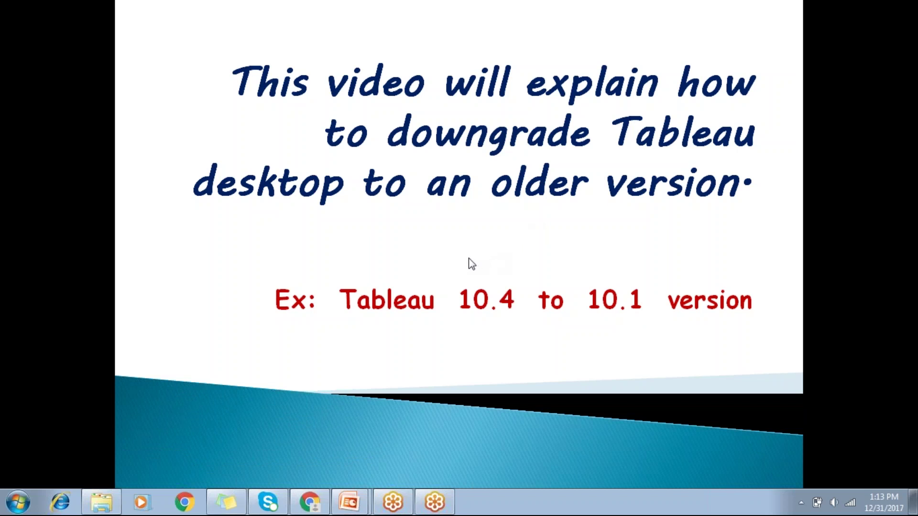
Start Tableau 10.4 and pick the Sample - Superstore workbook as the Excel data source
left_click(15, 510)
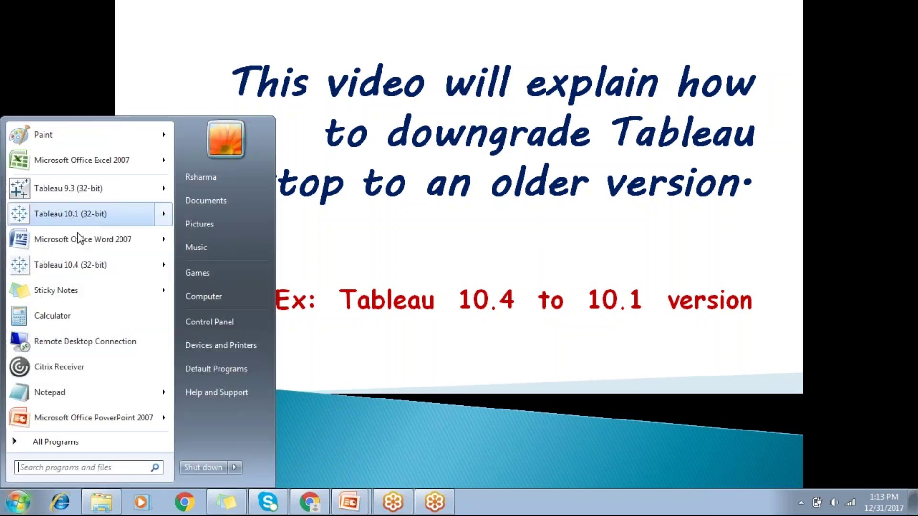
left_click(78, 269)
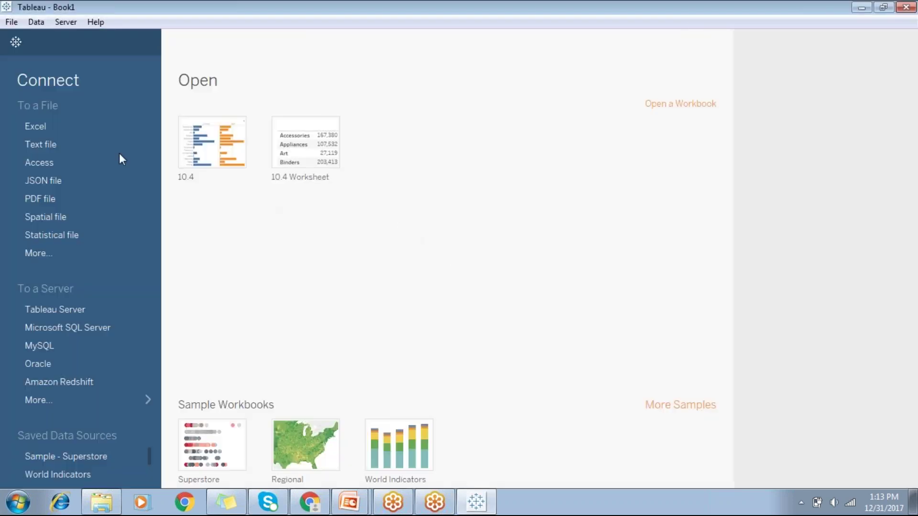
left_click(61, 133)
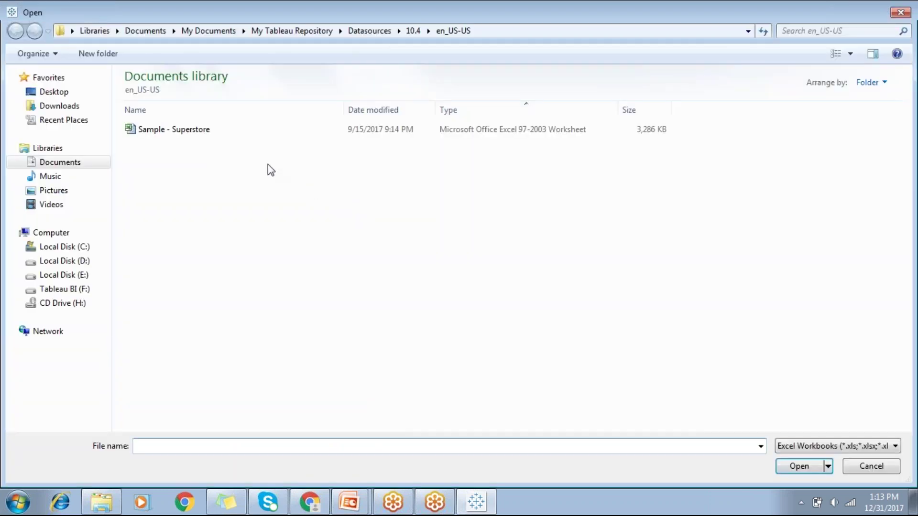
left_click(195, 133)
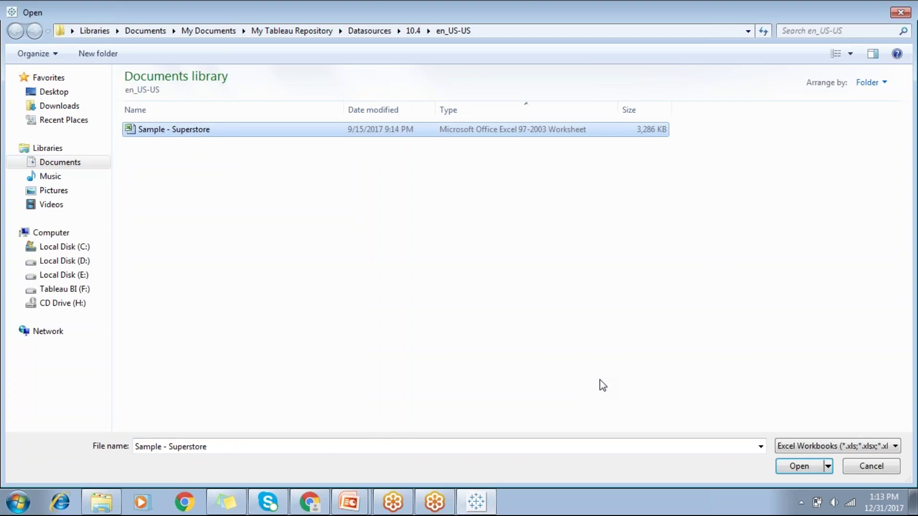
Open the Superstore file and add the Orders sheet to the data source
left_click(799, 465)
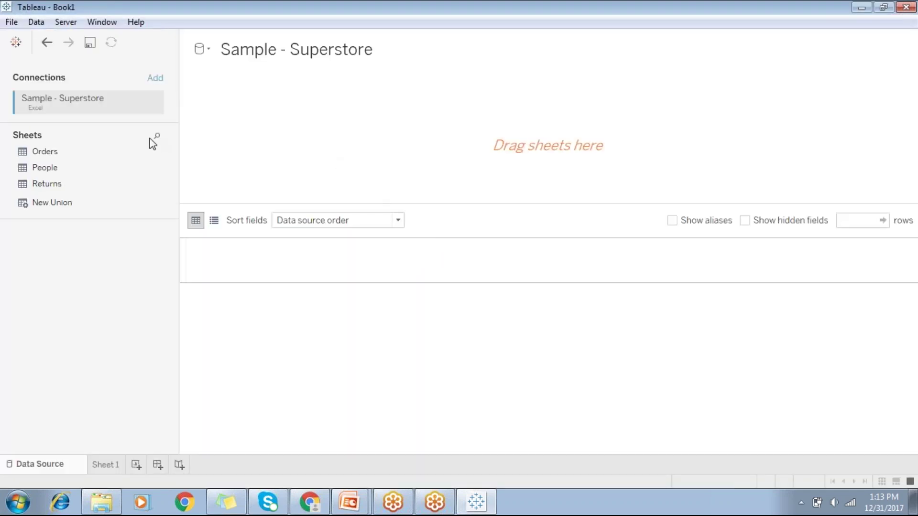
left_click_drag(81, 154, 302, 152)
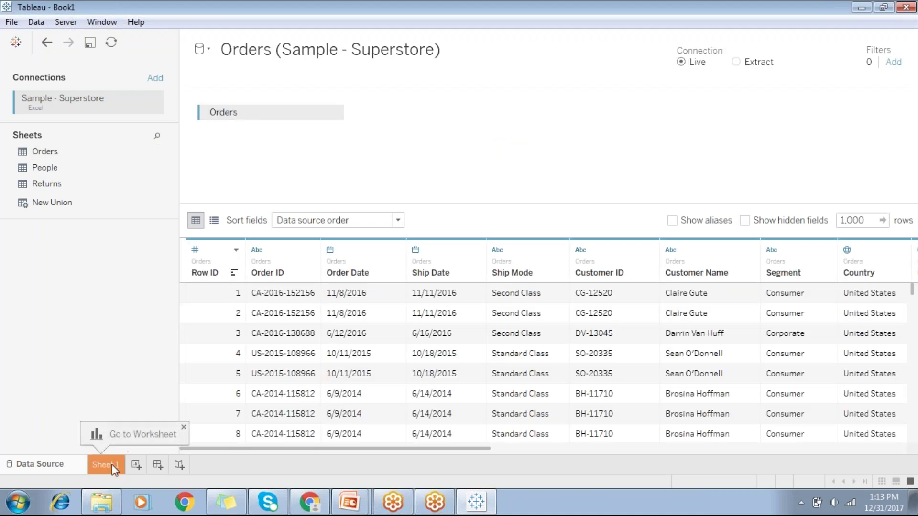
left_click(106, 465)
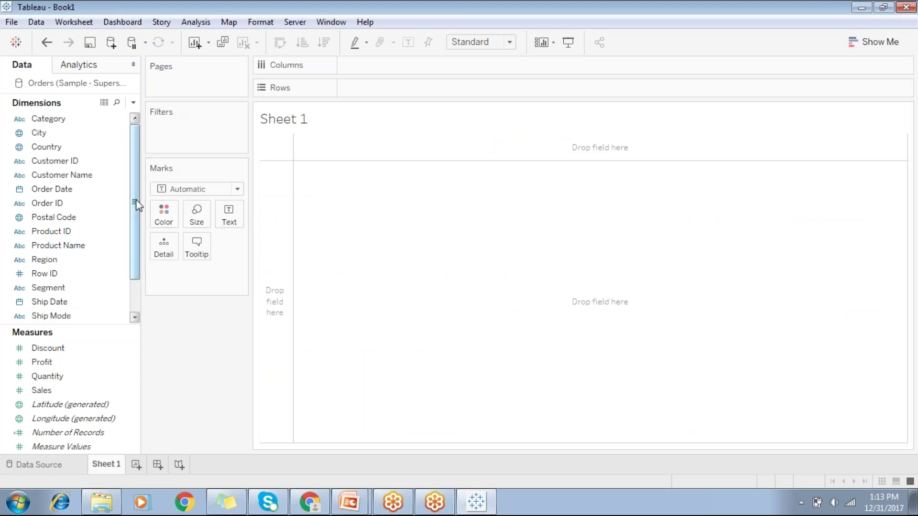
On Sheet 1, put Sub-Category on Rows, Region on Columns, and SUM(Sales) as the table values
left_click_drag(135, 205, 136, 238)
left_click(62, 303)
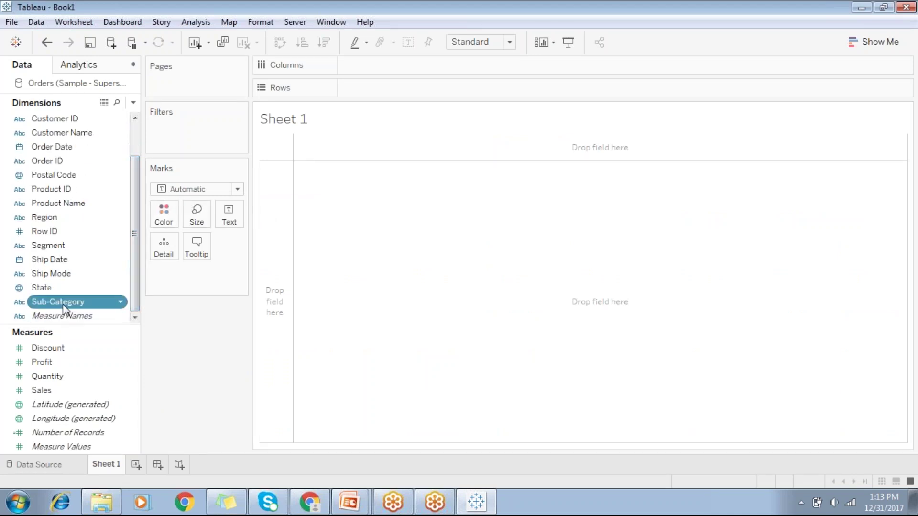
left_click_drag(62, 304, 430, 87)
left_click(69, 391)
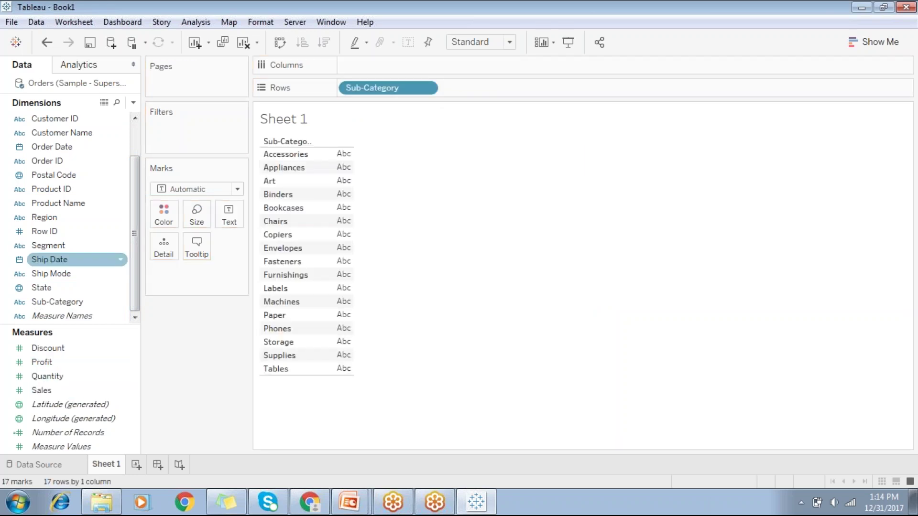
left_click_drag(58, 224, 380, 67)
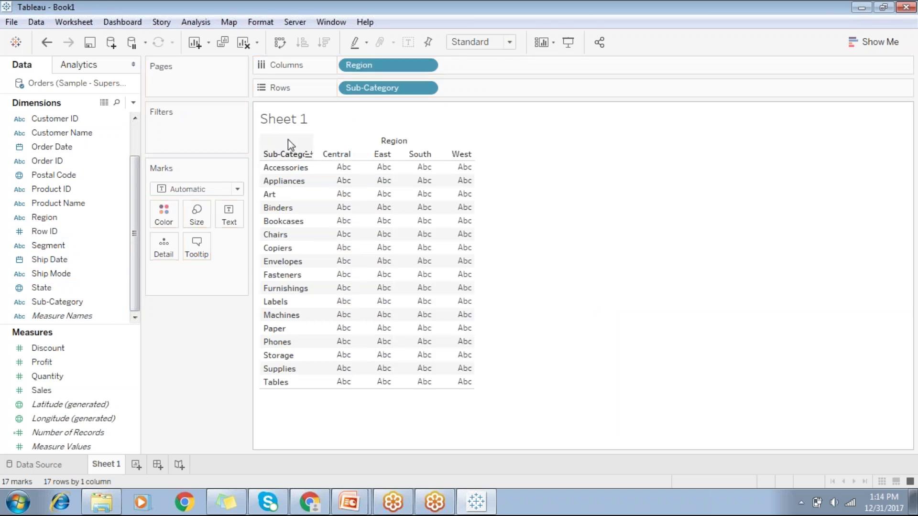
double_click(53, 390)
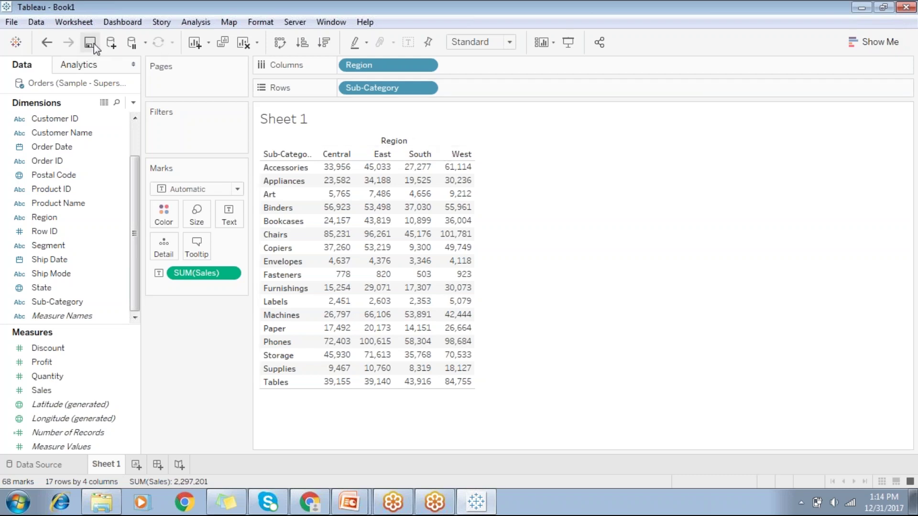
Save the workbook under the name 'Test' in My Tableau Repository\10.4
left_click(13, 24)
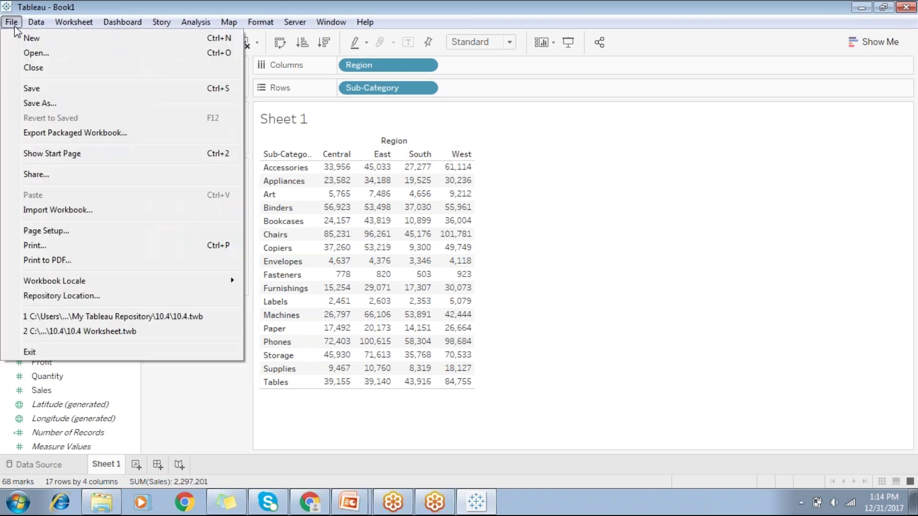
left_click(32, 101)
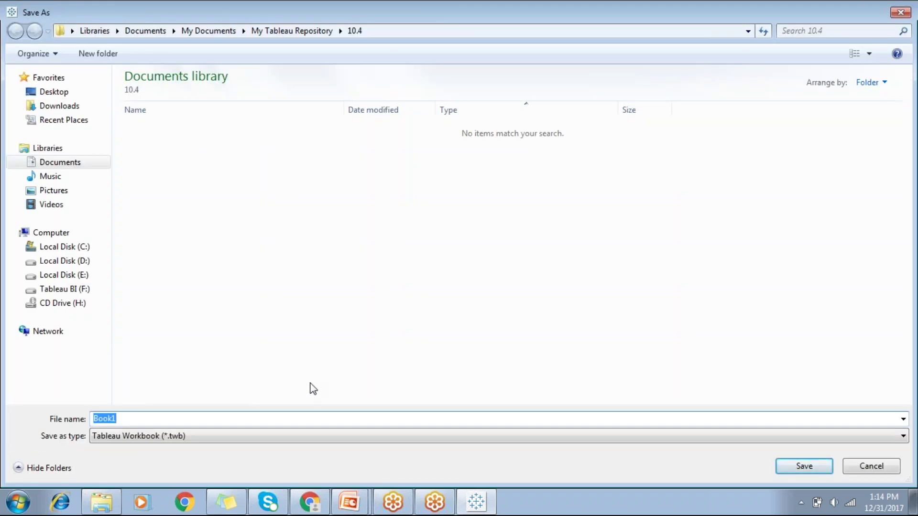
type("Te")
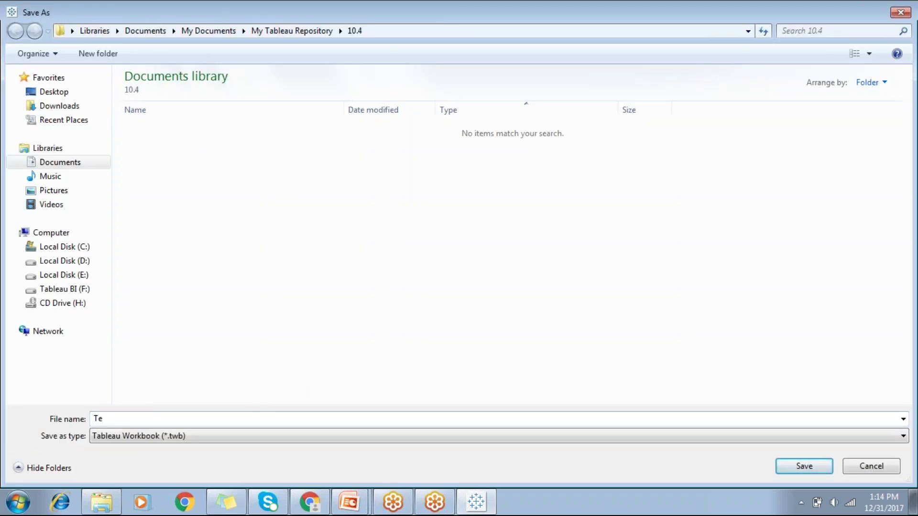
double_click(240, 421)
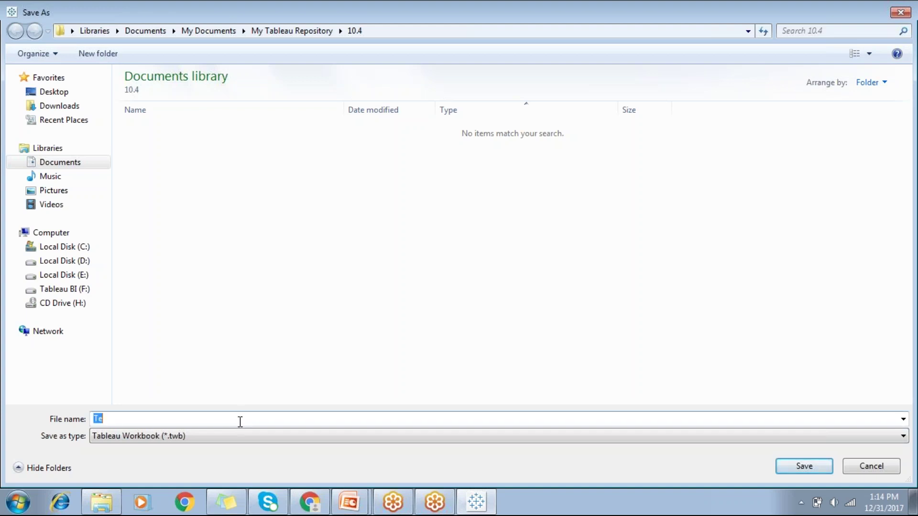
left_click(240, 422)
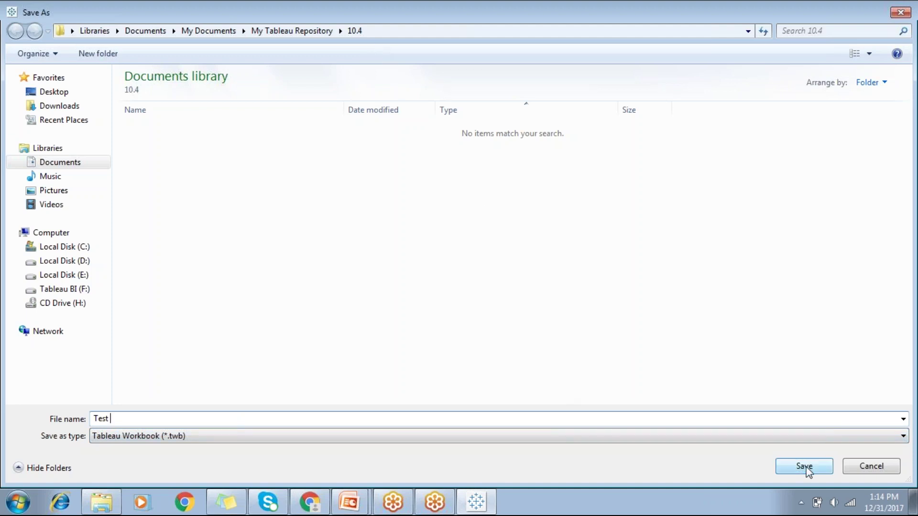
left_click(805, 467)
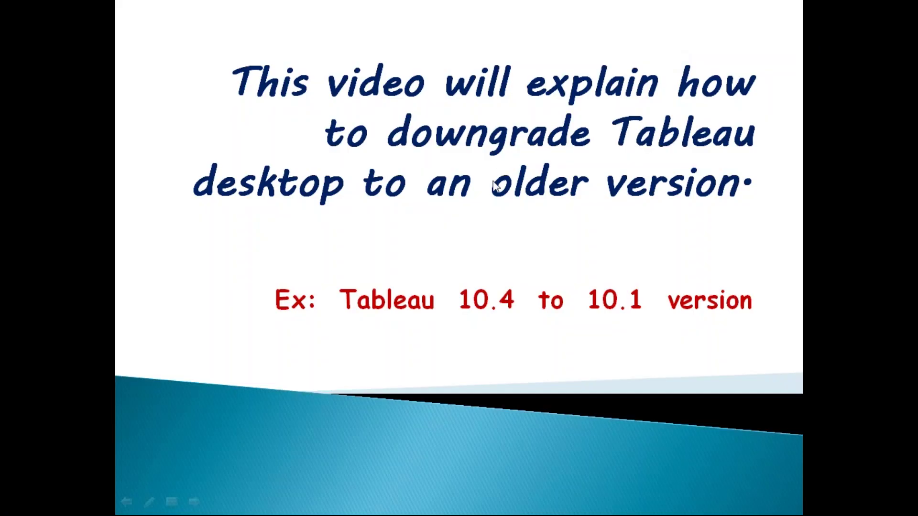
End the slide show and view the 10.4 folder holding Test.twb in Explorer
key("Escape")
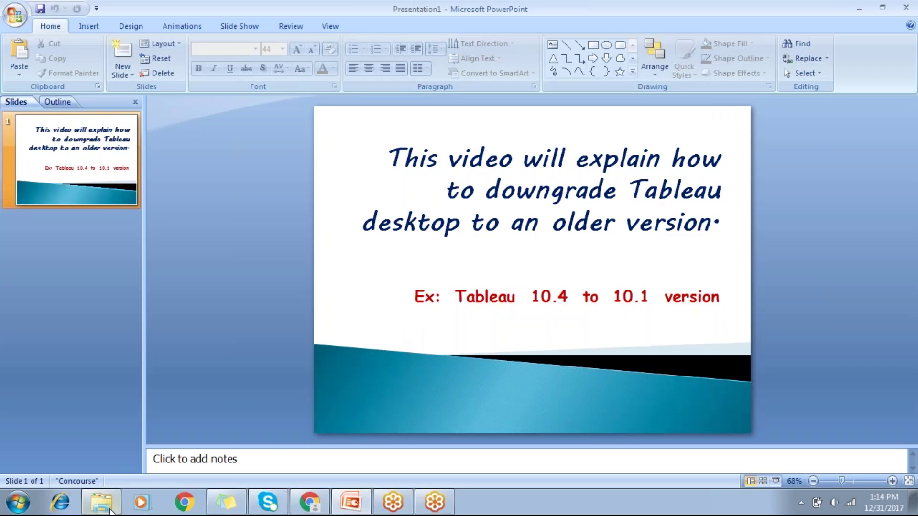
left_click(109, 510)
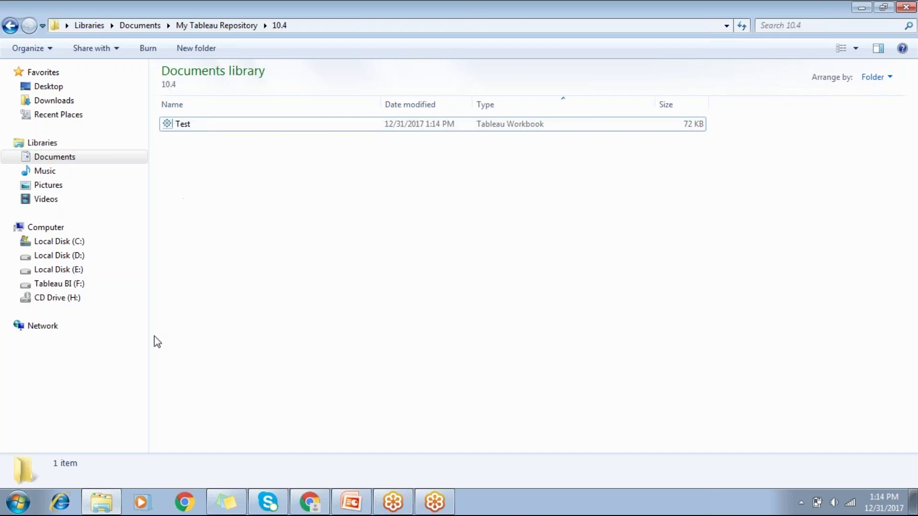
Launch Tableau 10.1 from the Start menu
left_click(14, 504)
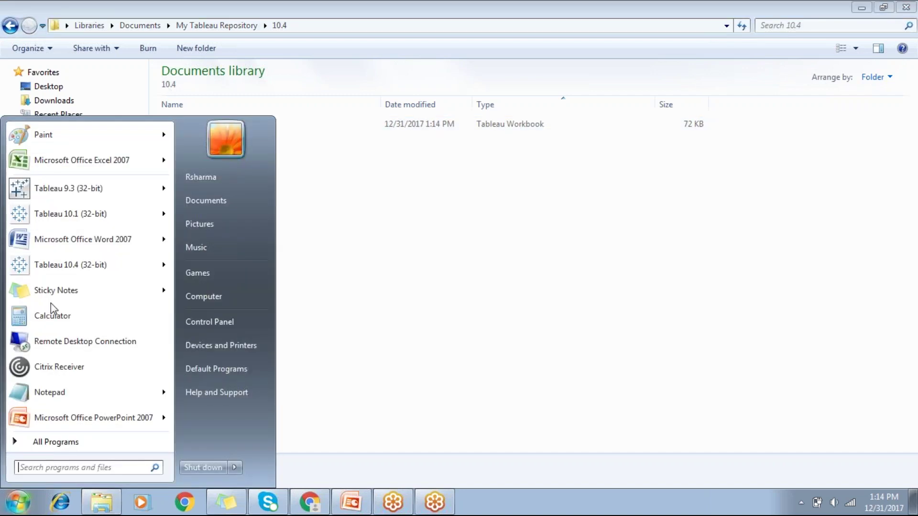
mouse_move(164, 214)
left_click(239, 215)
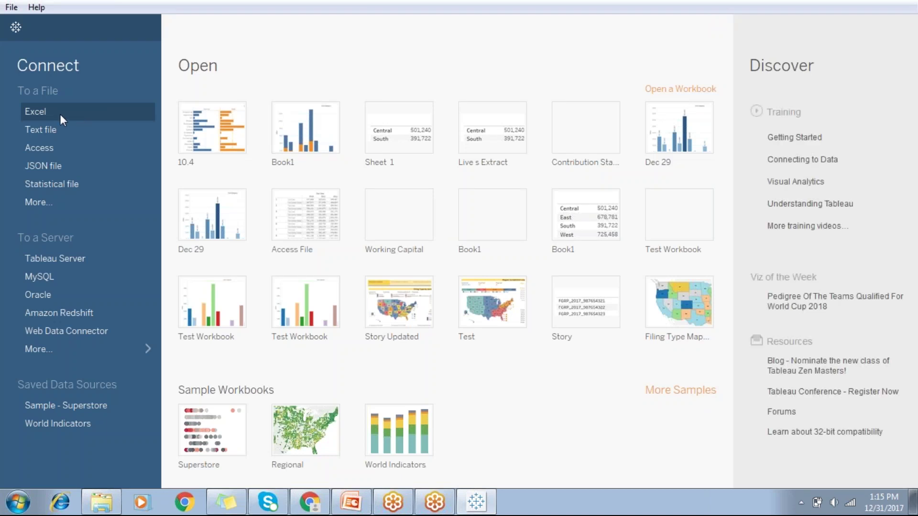
Open Test.twb from the 10.4 folder, which produces a workbook load error
left_click(11, 7)
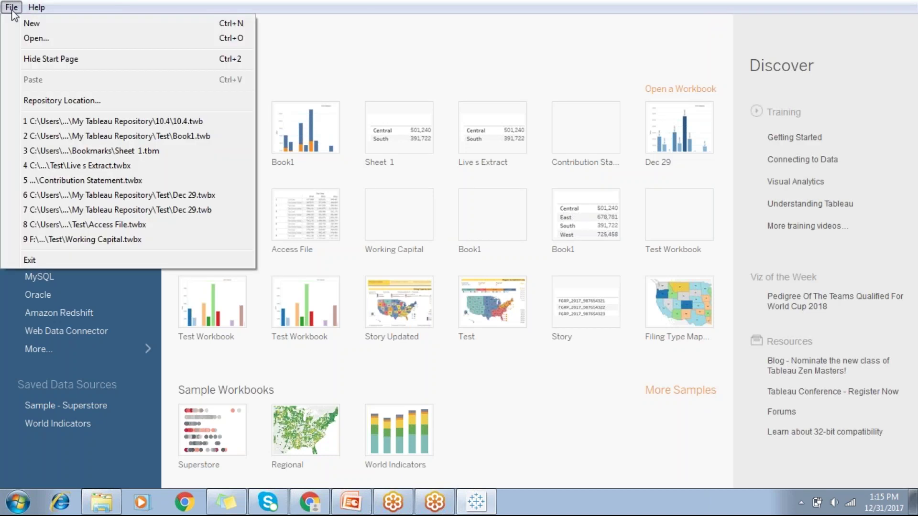
left_click(29, 38)
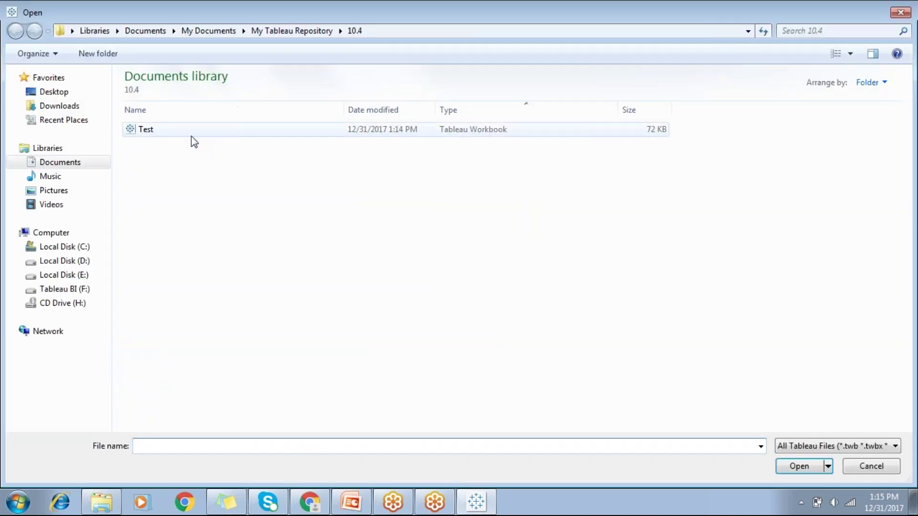
left_click(192, 135)
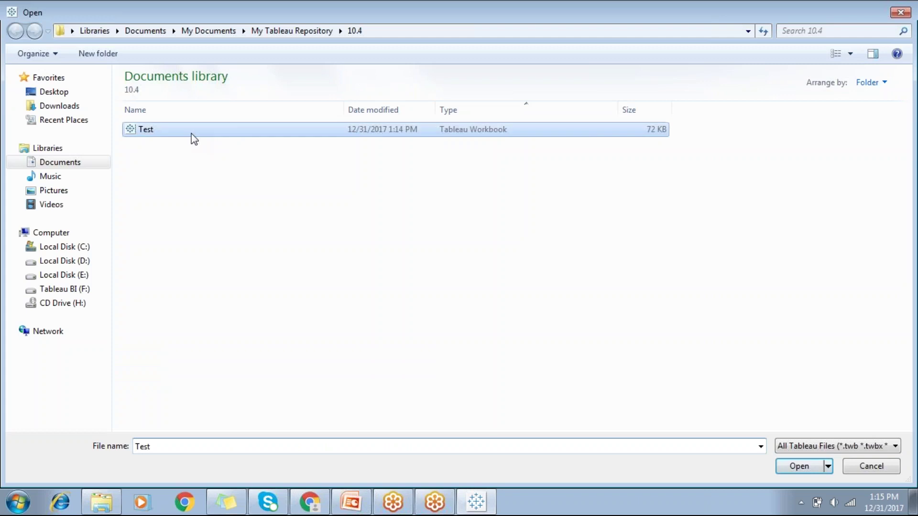
left_click(806, 467)
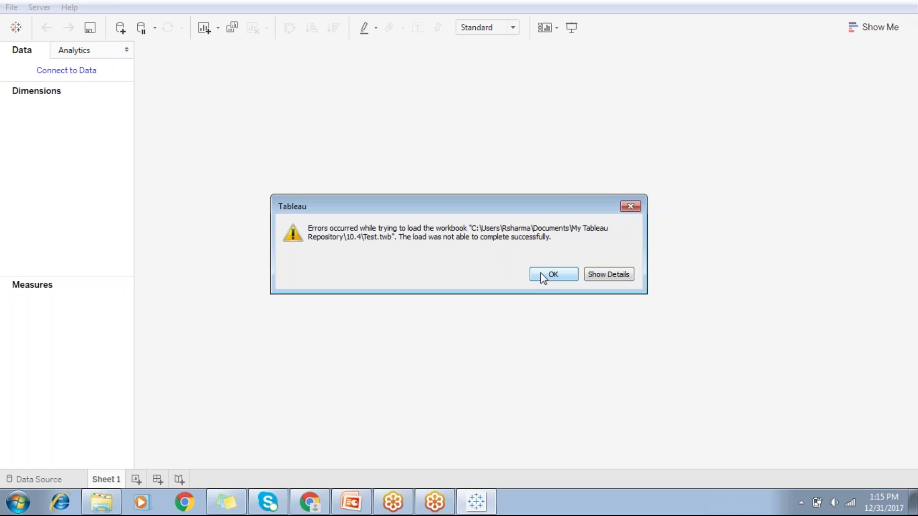
Read the error details blaming a newer Tableau version, dismiss the error, and bring up Tableau's taskbar menu
left_click(614, 274)
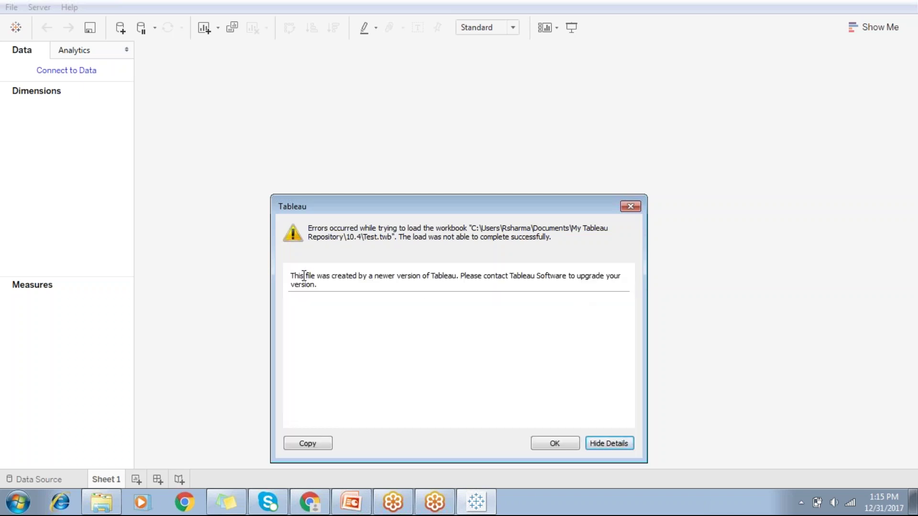
left_click_drag(304, 276, 472, 280)
left_click(462, 285)
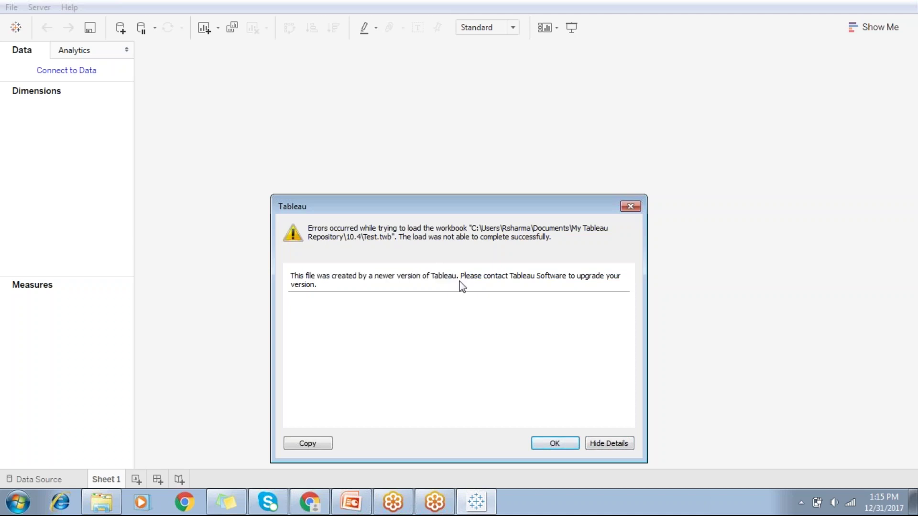
left_click(555, 446)
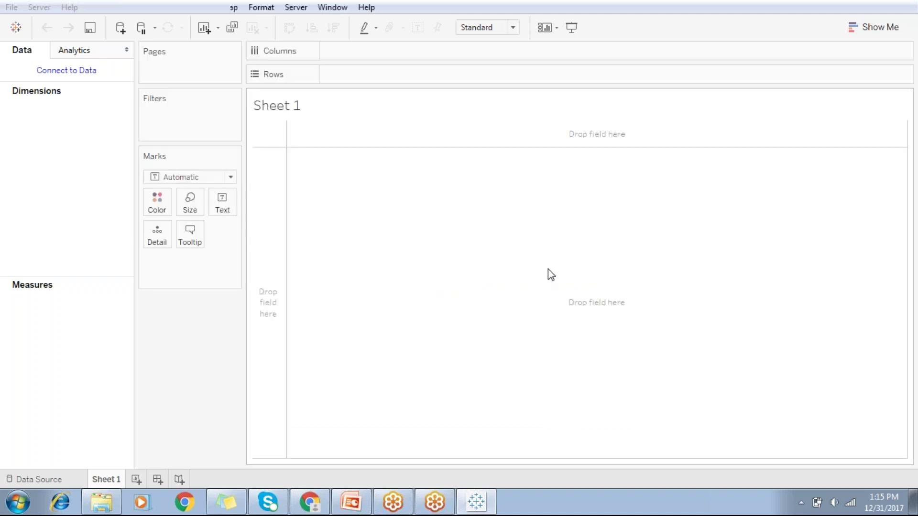
right_click(478, 503)
Close Tableau and bring up the Open with choices for Test.twb in the 10.4 folder
left_click(476, 473)
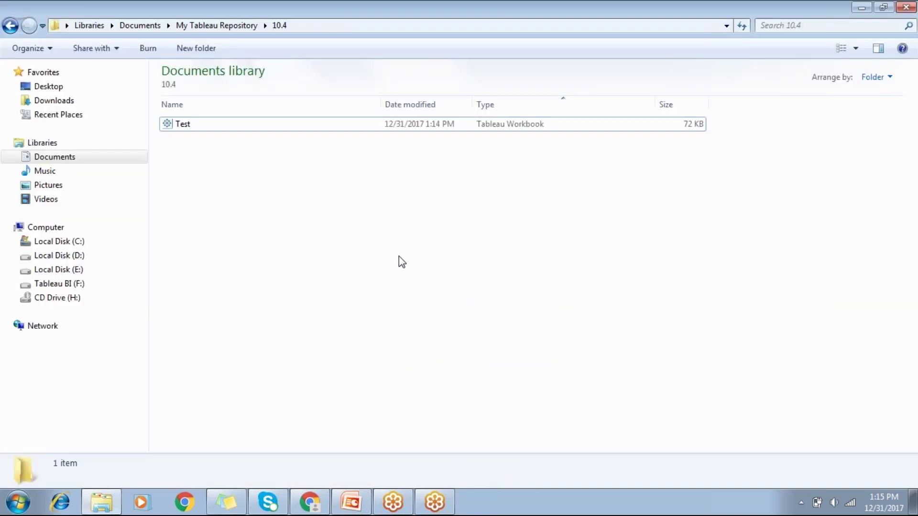
right_click(224, 128)
left_click(193, 151)
left_click(195, 133)
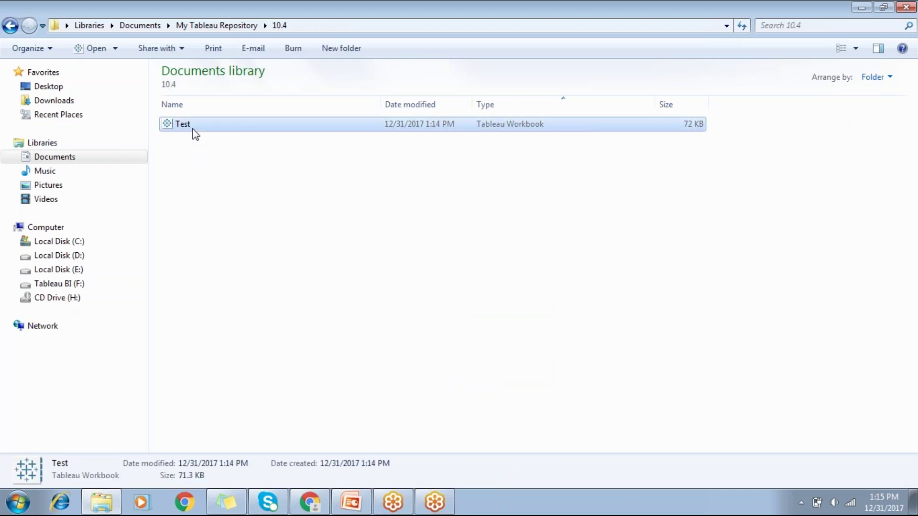
right_click(195, 133)
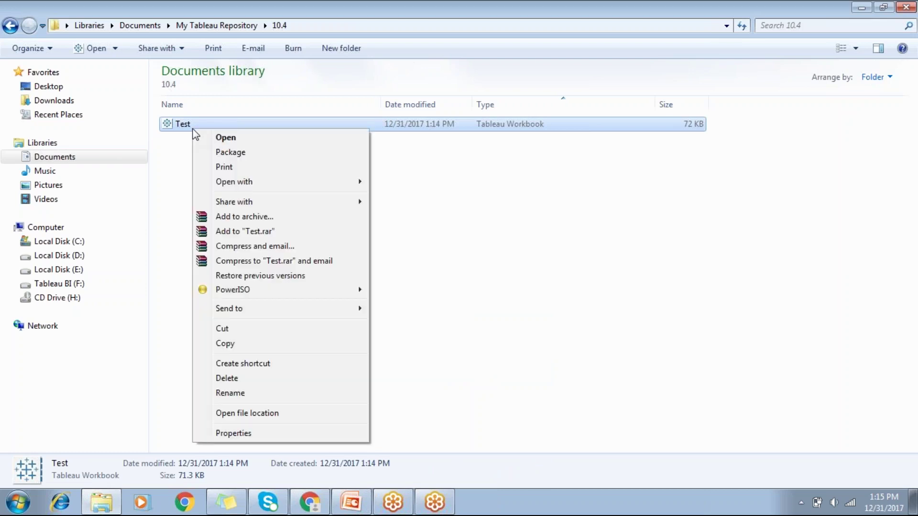
mouse_move(234, 188)
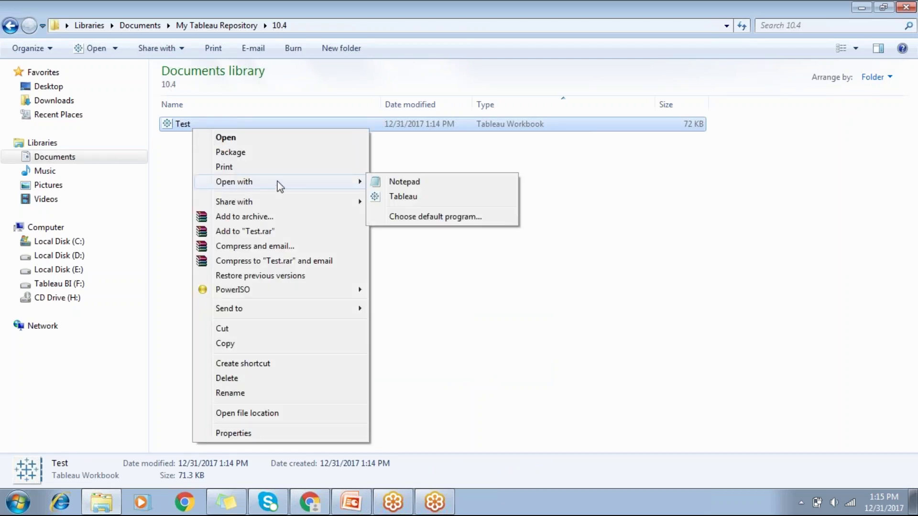
Open Test.twb in Notepad and change original-version from 10.4 to 10.1
left_click(401, 184)
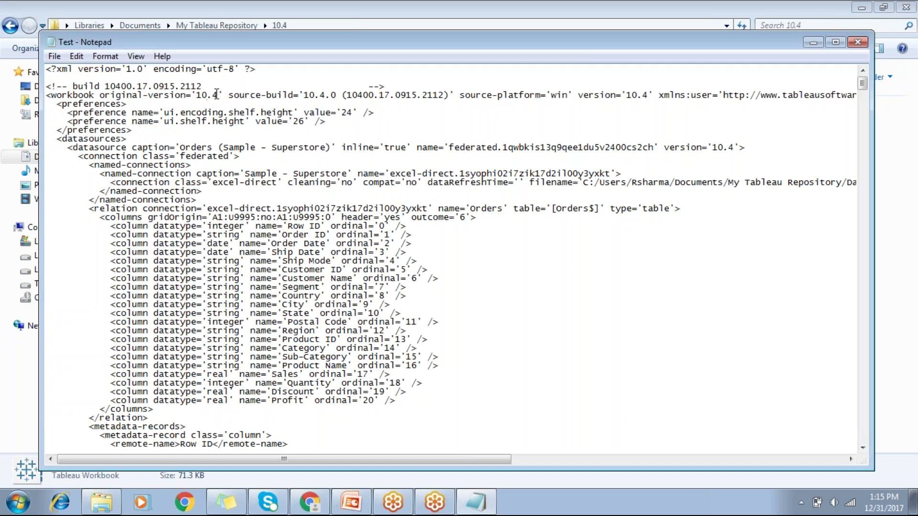
double_click(217, 94)
left_click(218, 94)
key("BackSpace")
type("1")
Change the datasource and workbook version attributes to 10.1 and save the file
left_click(735, 148)
key("BackSpace")
type("1")
left_click(649, 94)
key("BackSpace")
type("1")
left_click(55, 58)
left_click(70, 99)
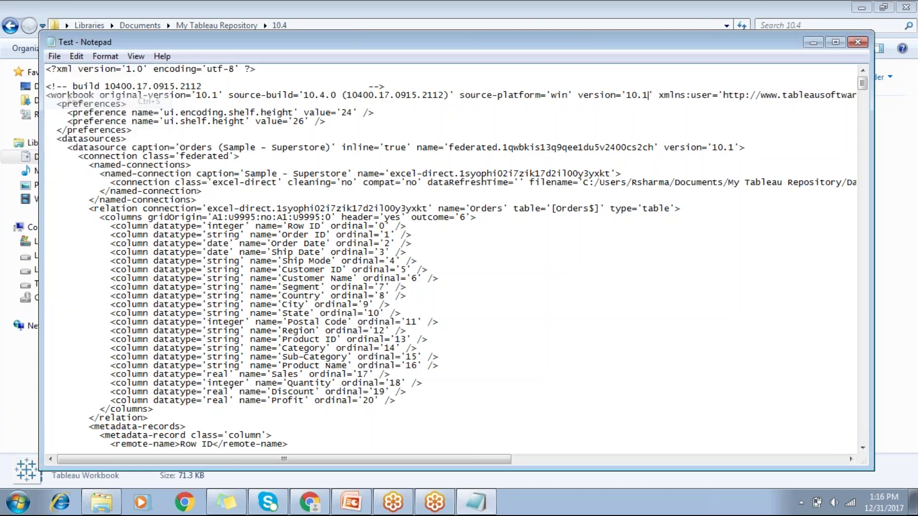
Close Notepad and launch Tableau 10.1 (32-bit)
left_click(857, 41)
left_click(428, 232)
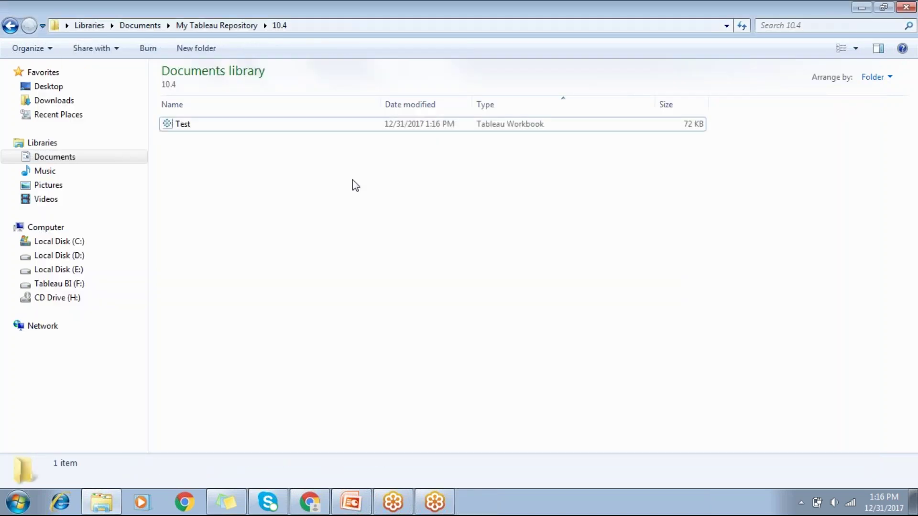
left_click(19, 501)
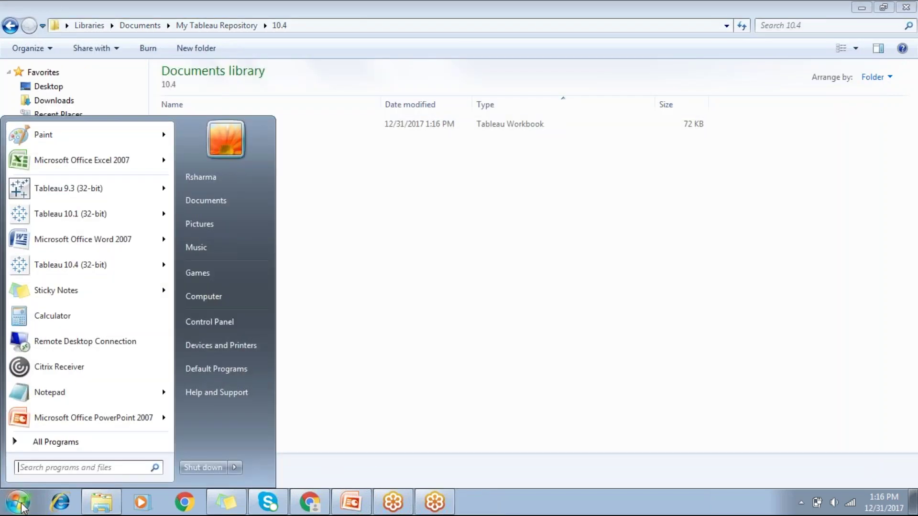
left_click(63, 218)
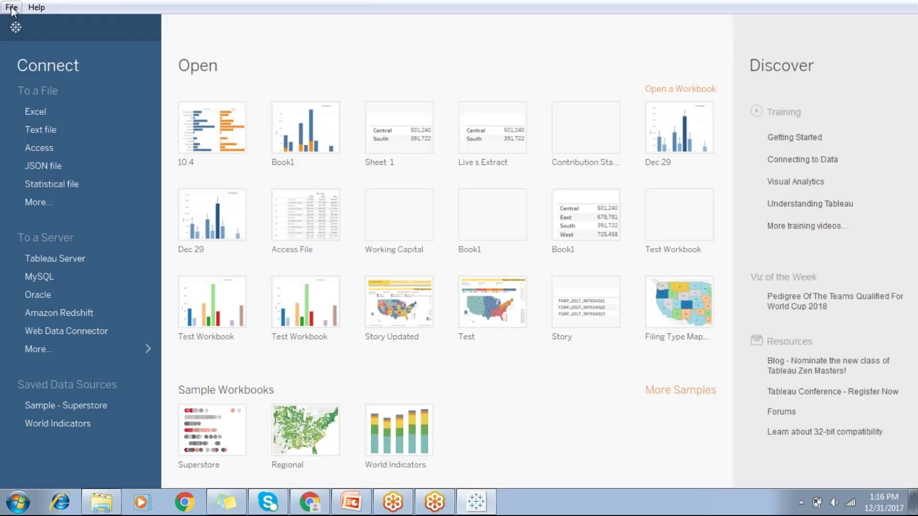
Select the edited Test.twb from the 10.4 folder in the Open dialog
left_click(12, 9)
left_click(25, 39)
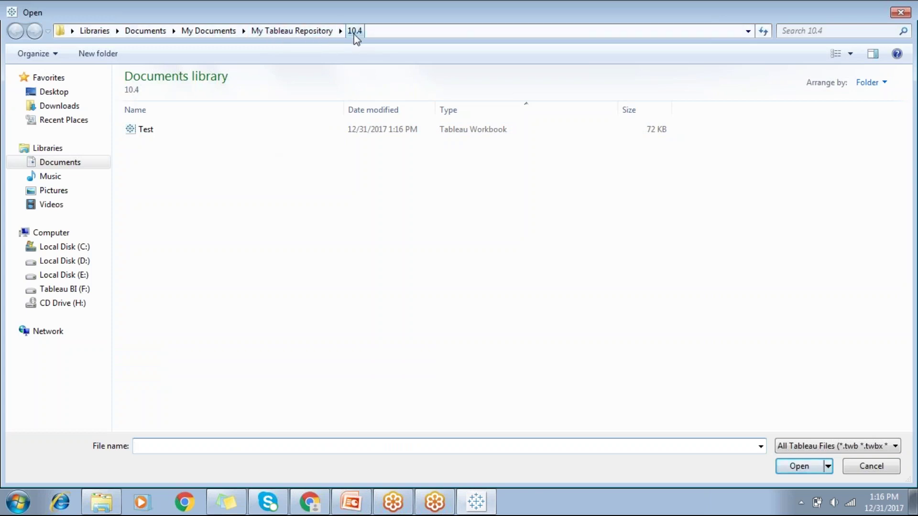
left_click(177, 132)
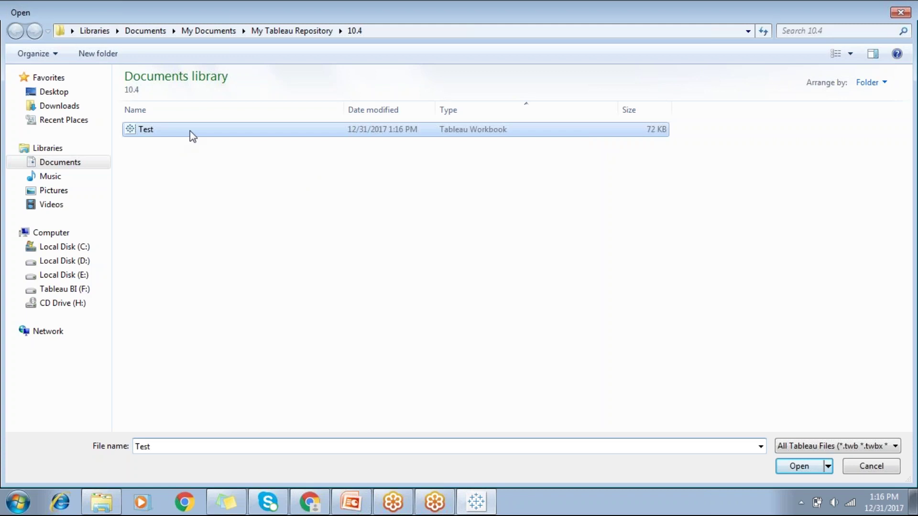
Open the edited Test.twb so Tableau 10.1 loads its Sheet 1 sales table
key("Return")
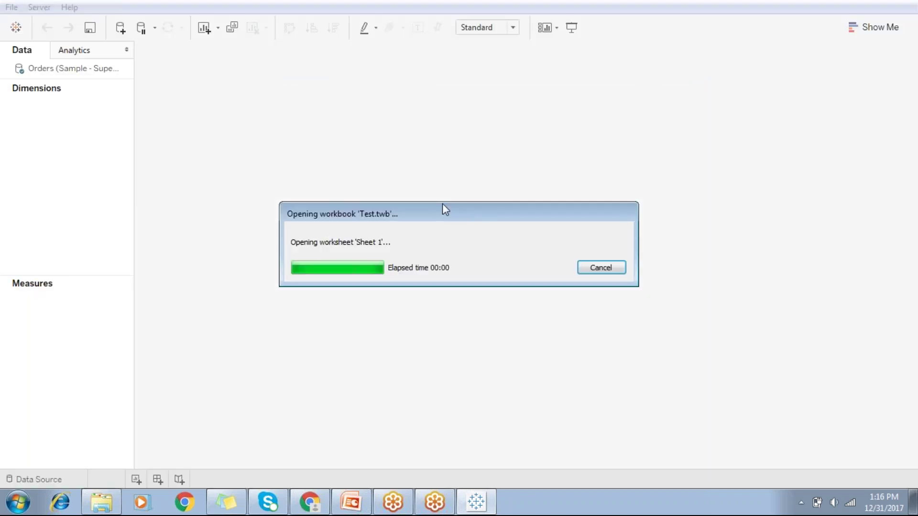